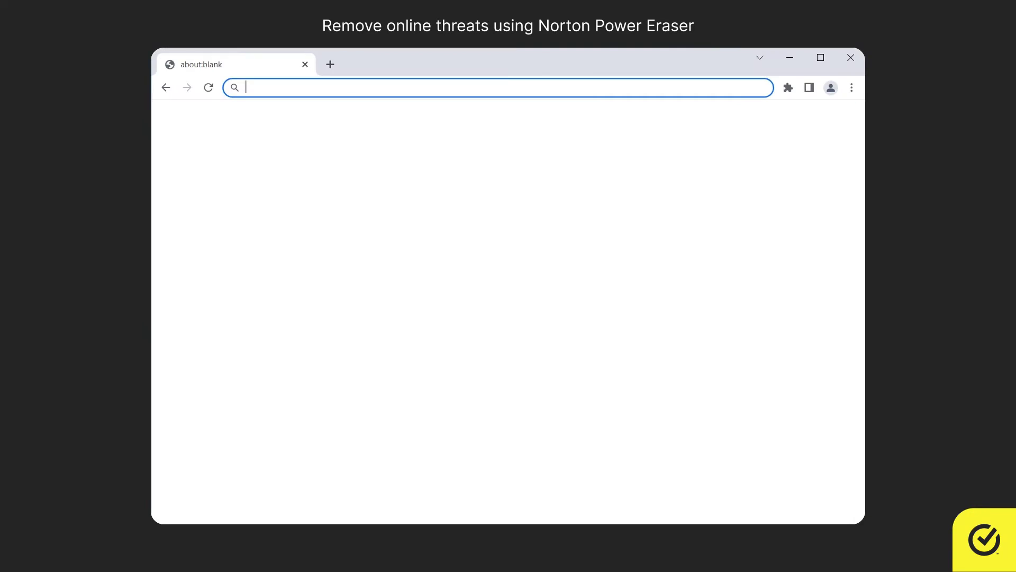
- Download the 64-bit Norton Power Eraser from Norton.com/npe and run NPE.exe
type("Norton.com/npe")
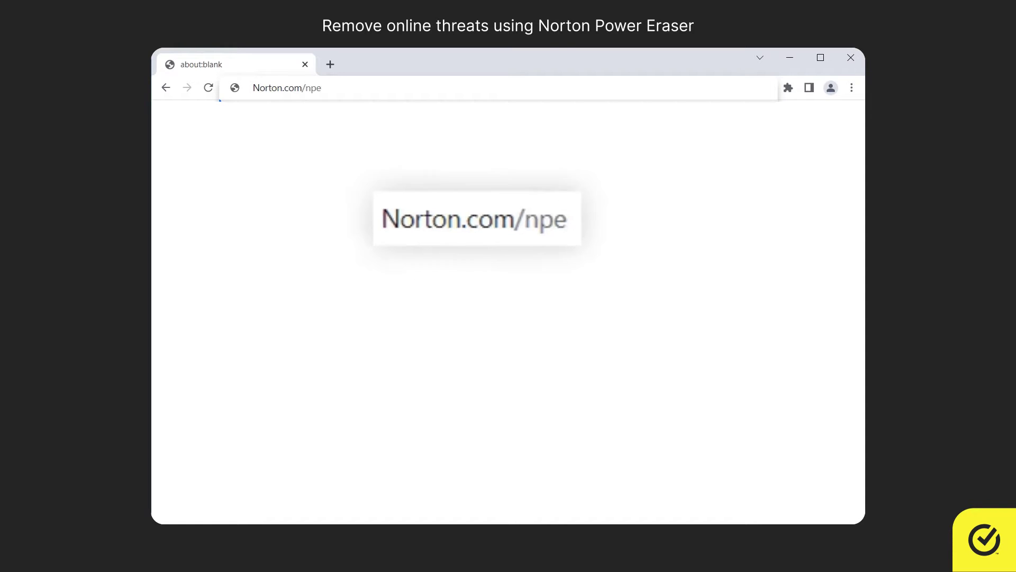
key("Return")
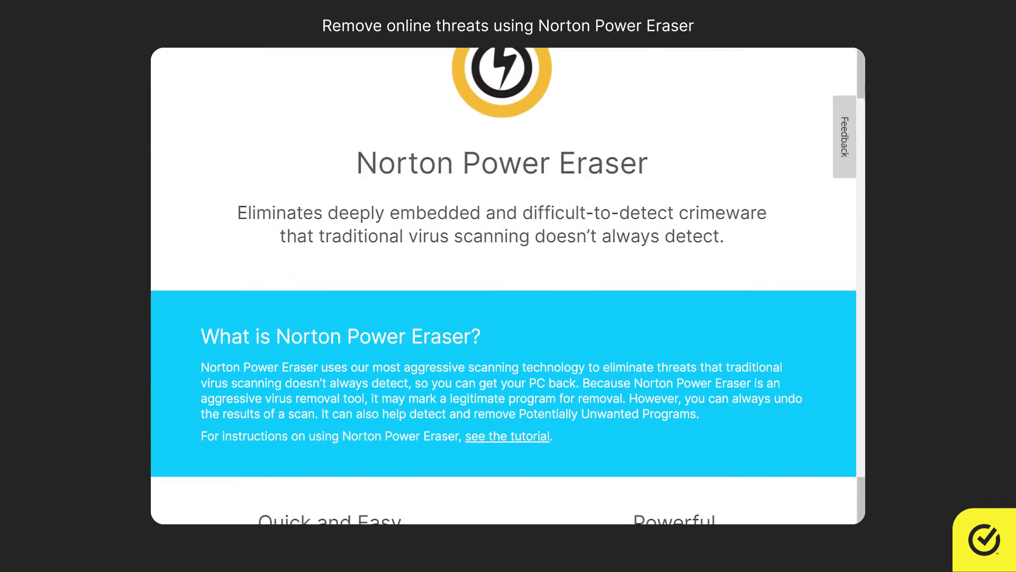
scroll(508, 286, "down", 10)
left_click(501, 440)
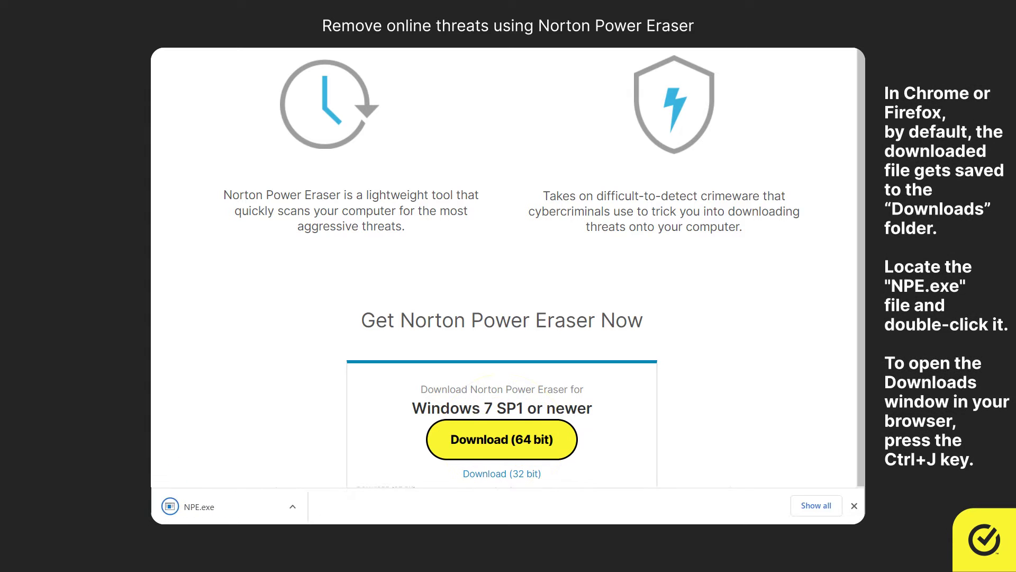
left_click(293, 506)
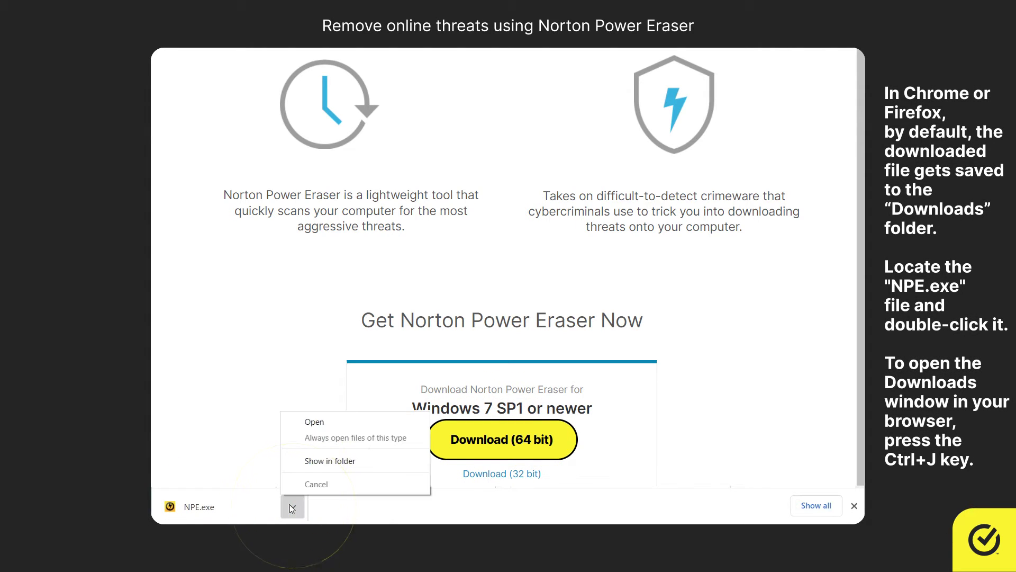
left_click(322, 423)
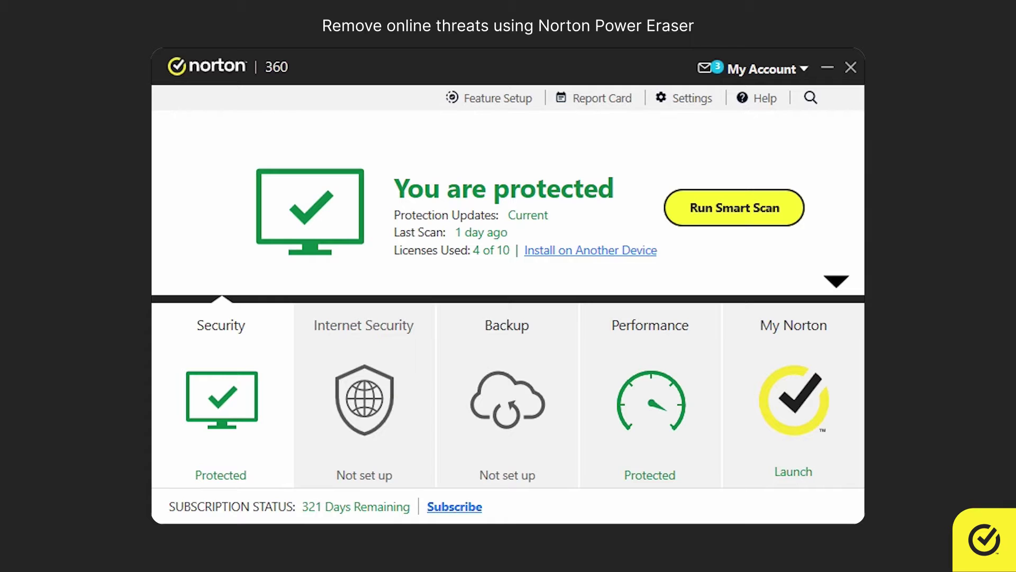
- Start Norton Power Eraser from the Scans list under Security in Norton 360
left_click(217, 406)
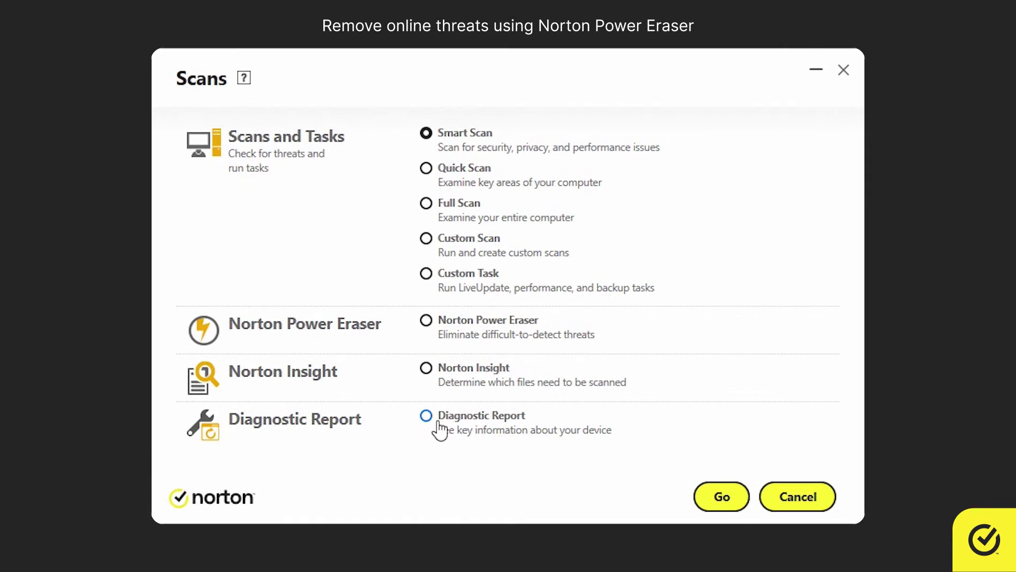
left_click(428, 322)
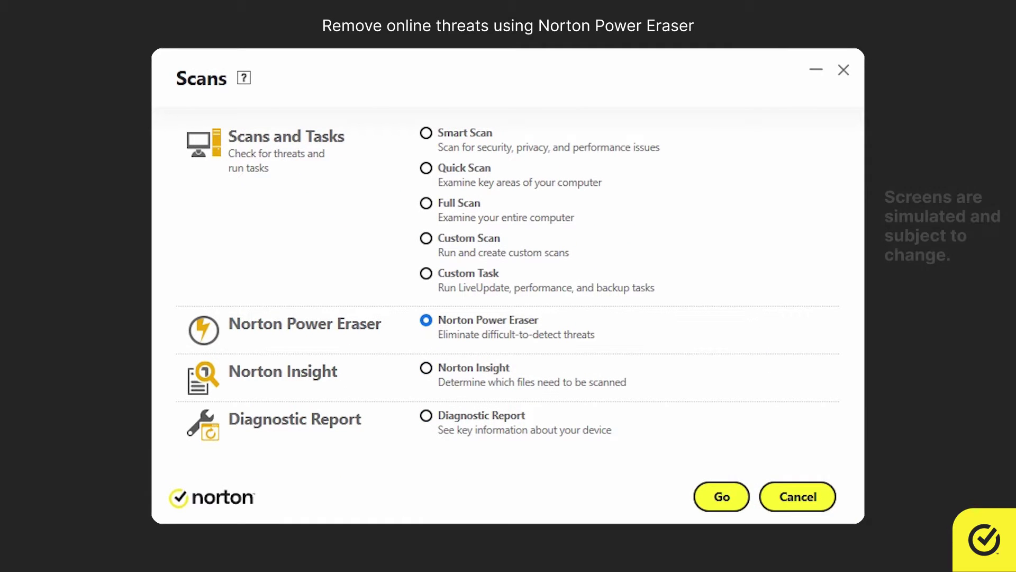
left_click(735, 505)
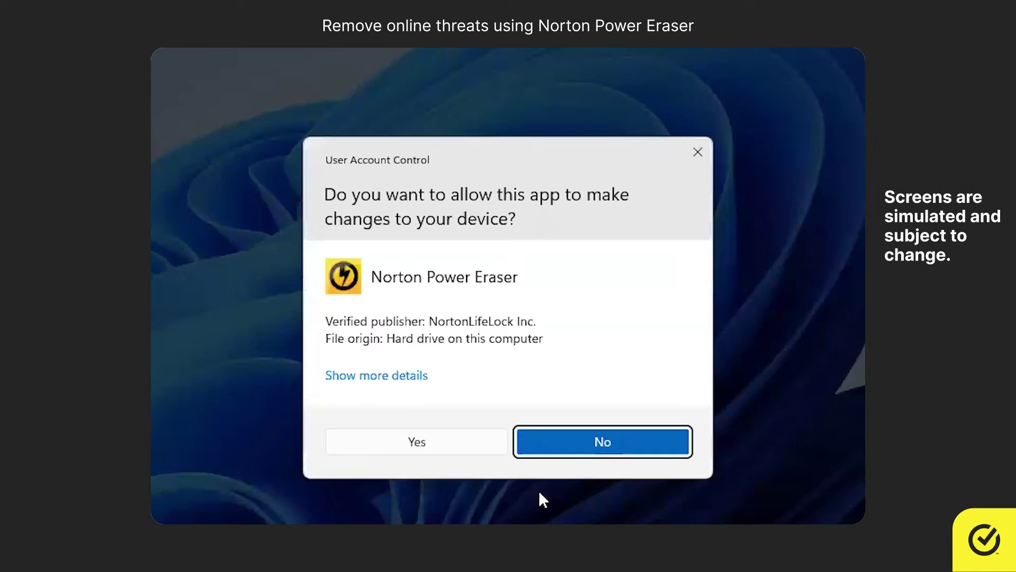
- Allow Norton Power Eraser to make changes, accept its licence agreement and install the new version
left_click(417, 450)
scroll(824, 421, "down", 15)
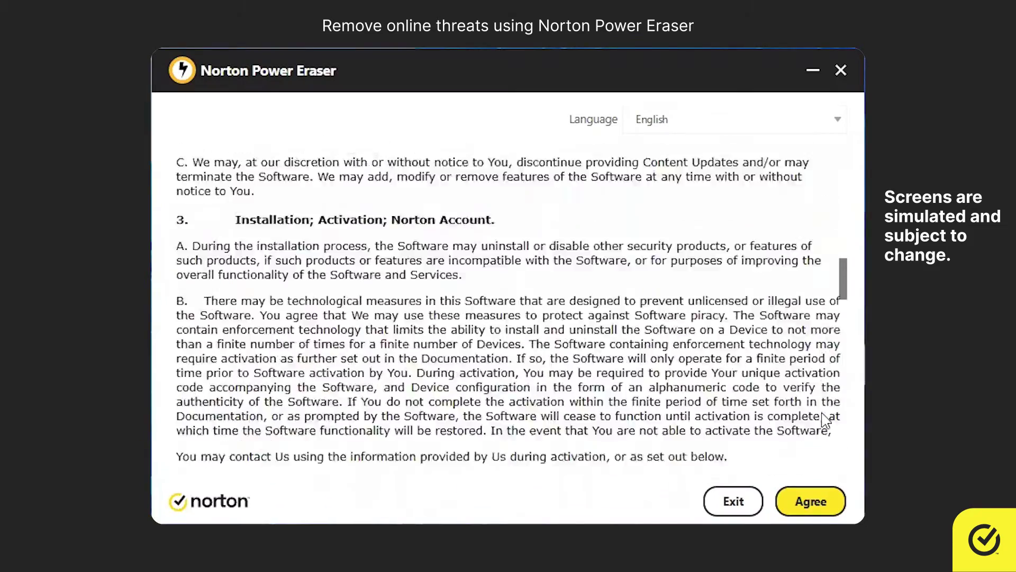
scroll(824, 420, "down", 10)
left_click(827, 502)
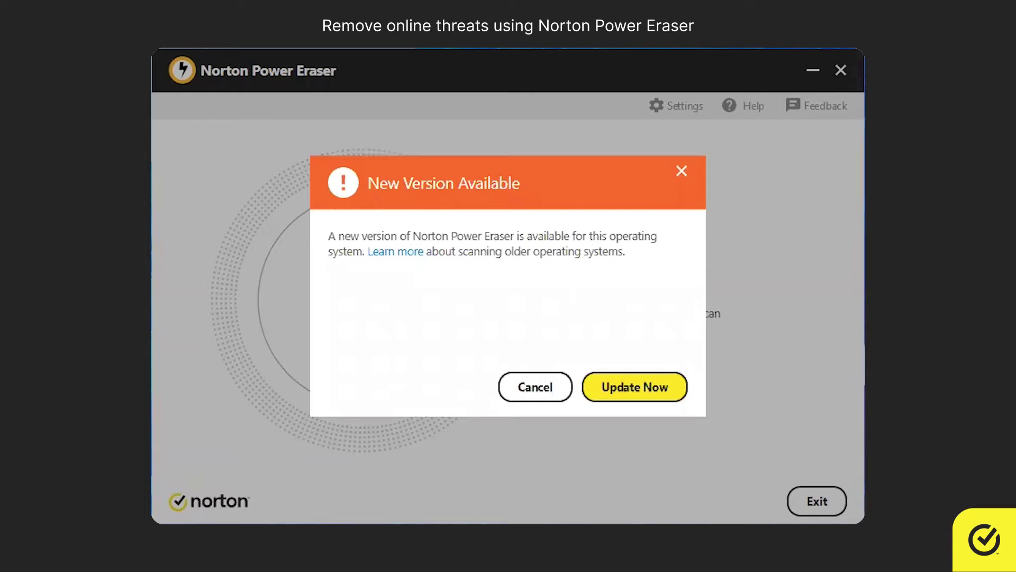
left_click(634, 386)
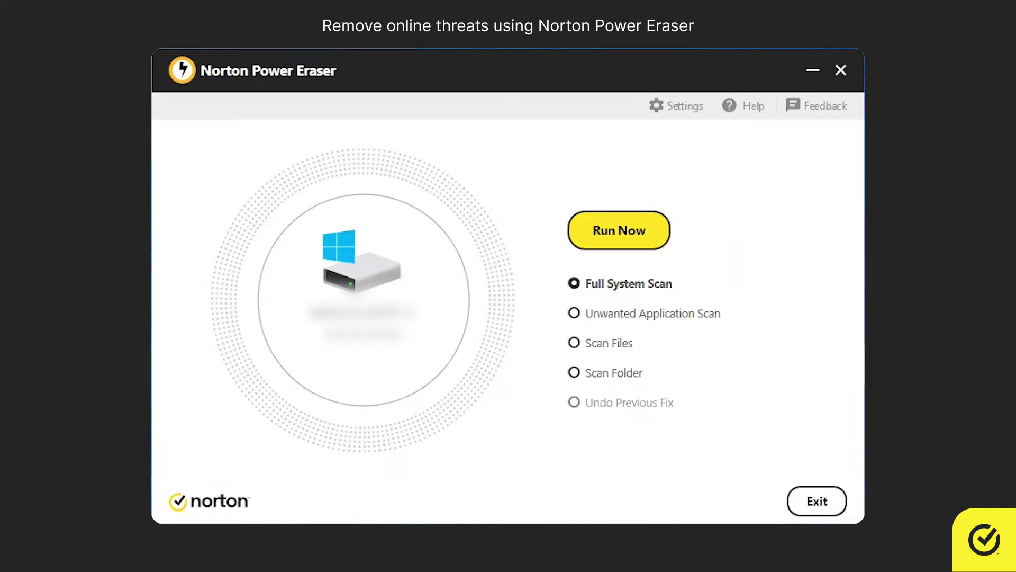
- Run an Unwanted Application Scan and uninstall the first of the five detected apps
left_click(696, 321)
left_click(619, 230)
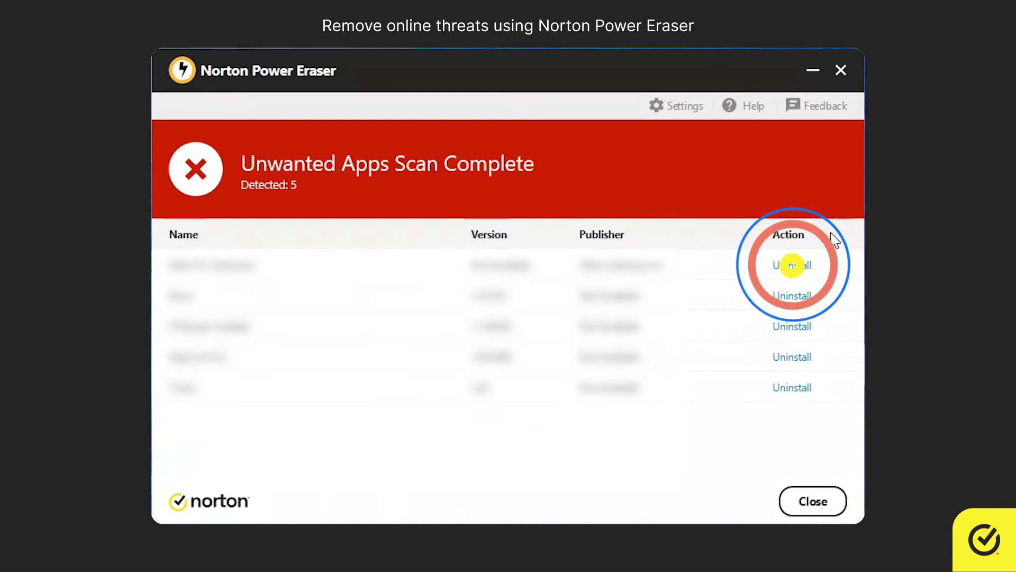
left_click(802, 265)
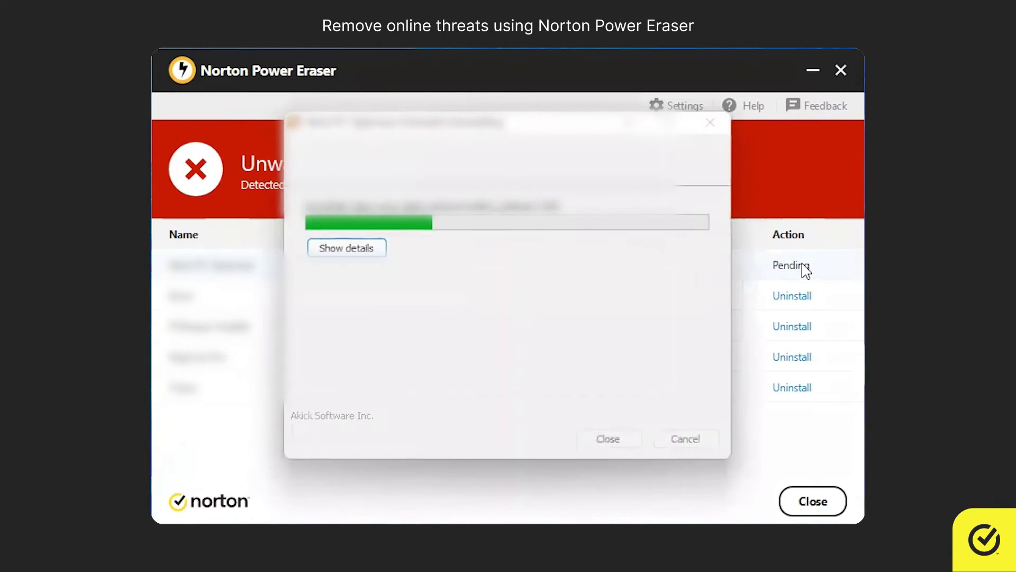
left_click(609, 438)
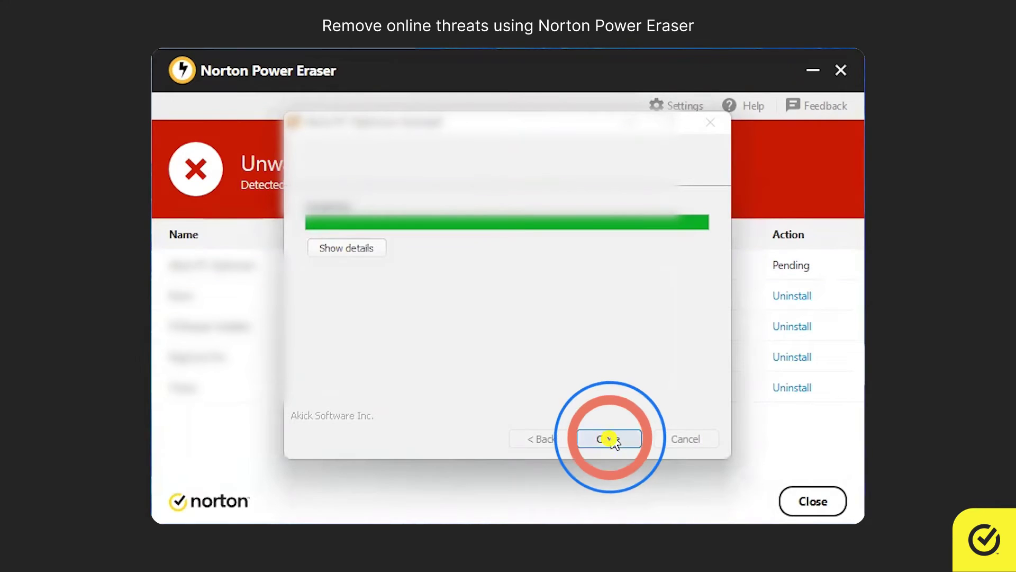
left_click(836, 505)
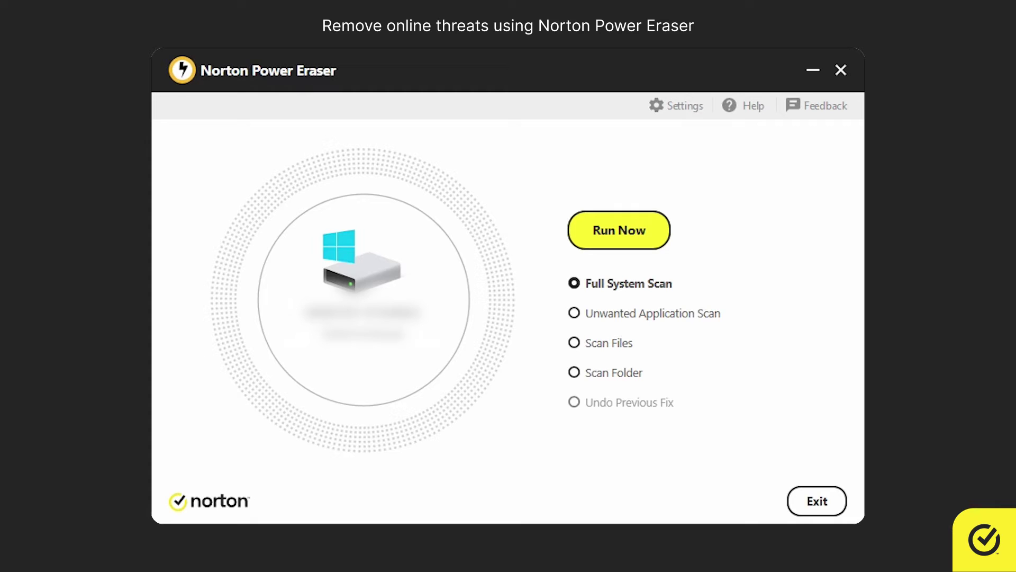
- Scan a chosen file using the file scan option
left_click(587, 343)
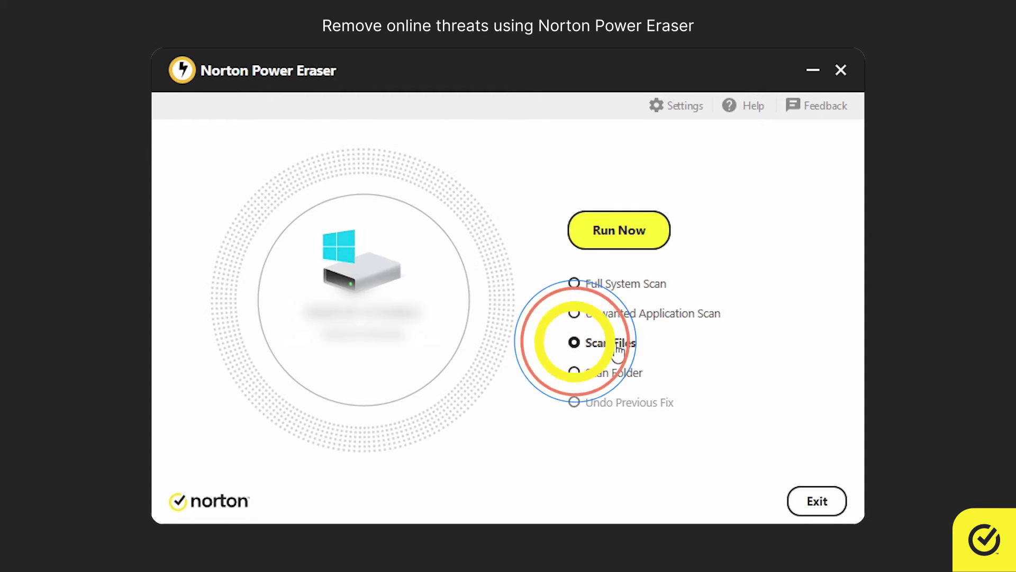
left_click(628, 233)
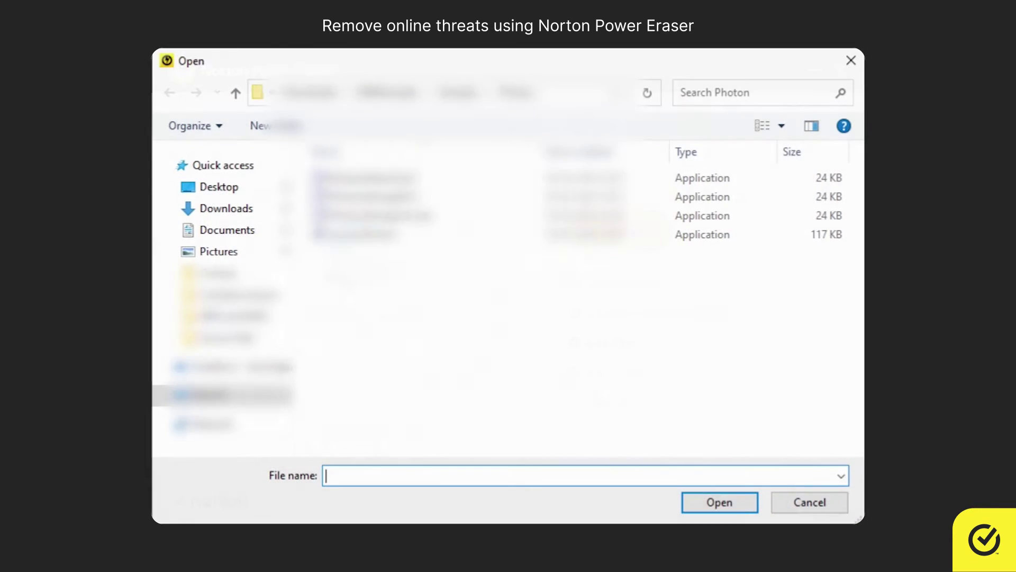
left_click(367, 197)
left_click(720, 501)
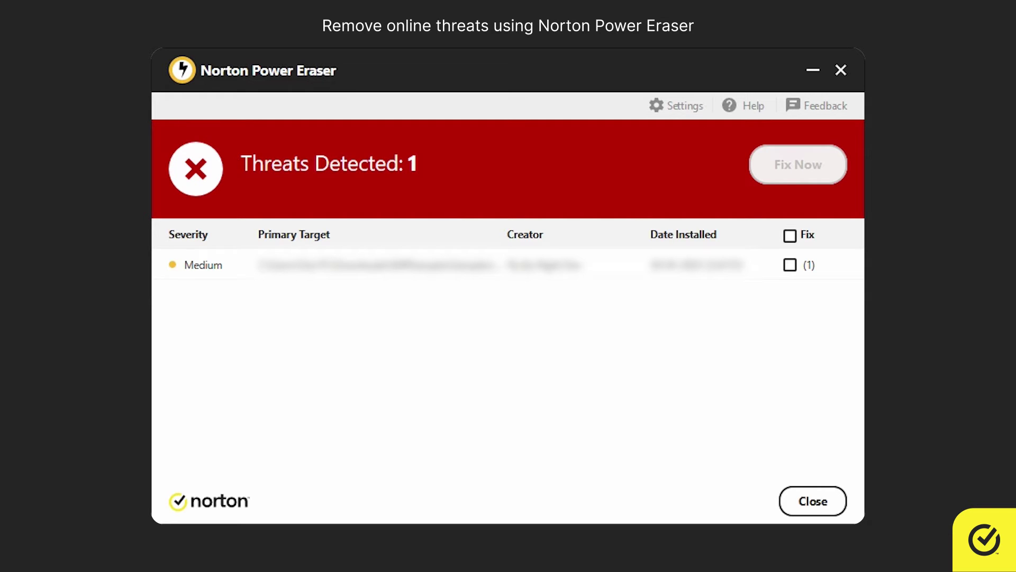
- Repair the detected medium-severity threat with a restart, then select Scan Folder as the next scan
left_click(790, 265)
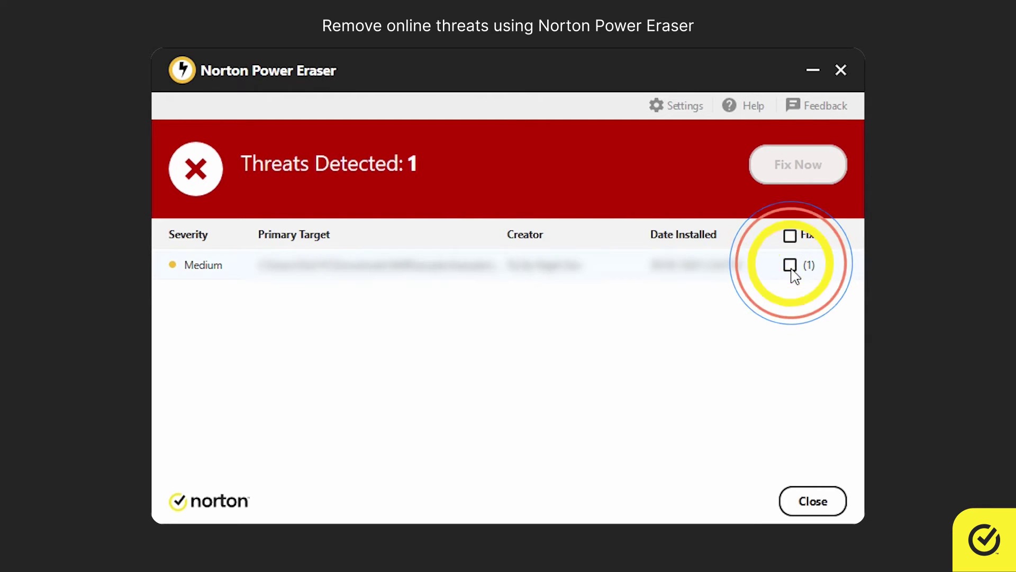
left_click(799, 164)
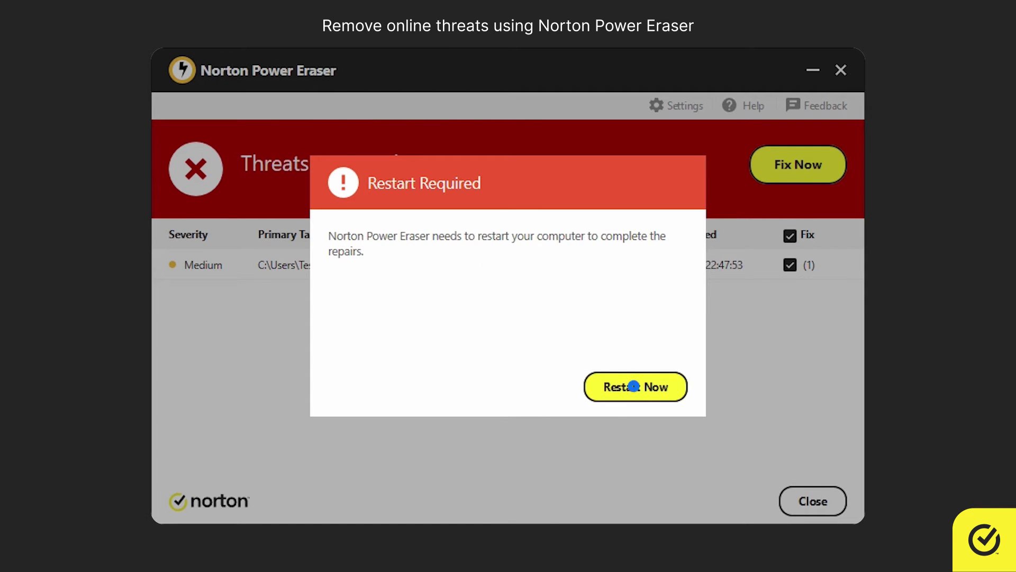
left_click(635, 385)
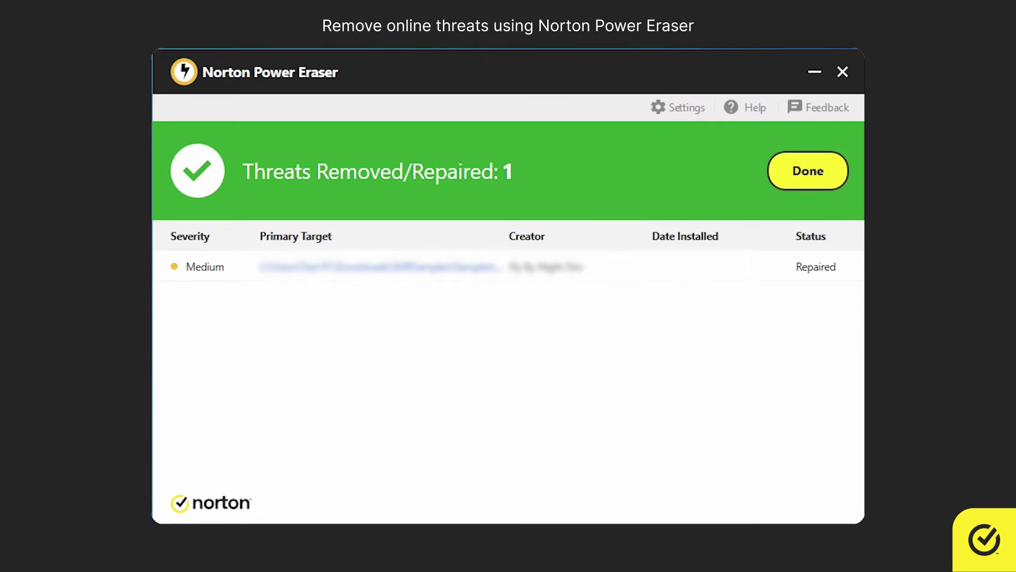
left_click(806, 170)
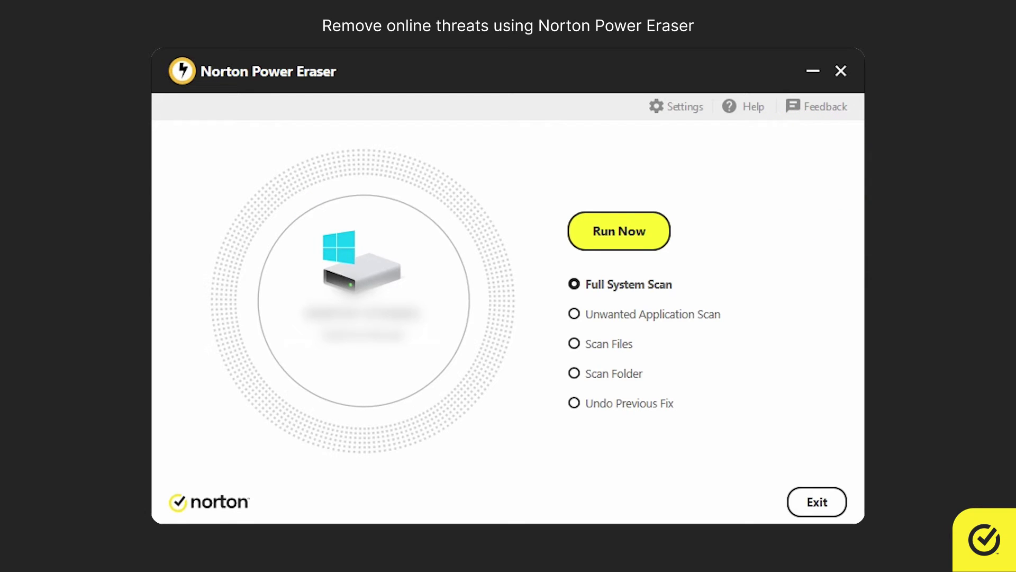
left_click(574, 374)
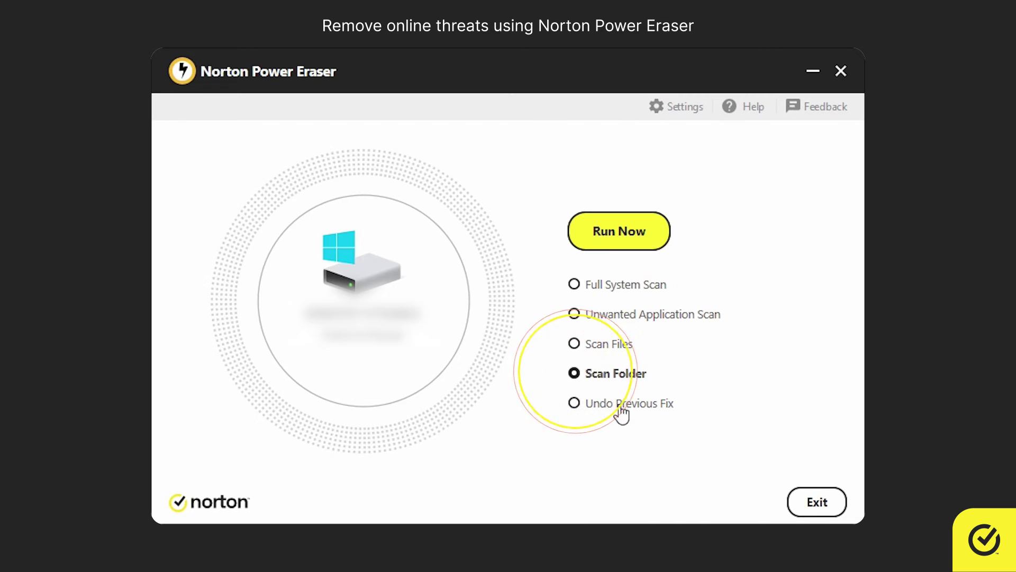
- Scan the chosen Downloads folder and repair its high-severity threat with a restart
left_click(621, 230)
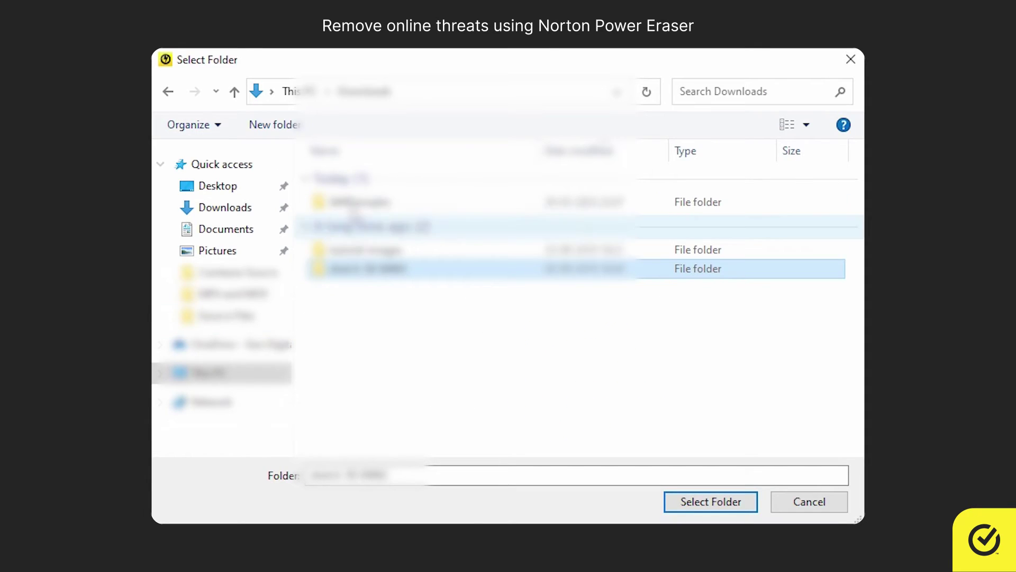
left_click(358, 204)
left_click(711, 501)
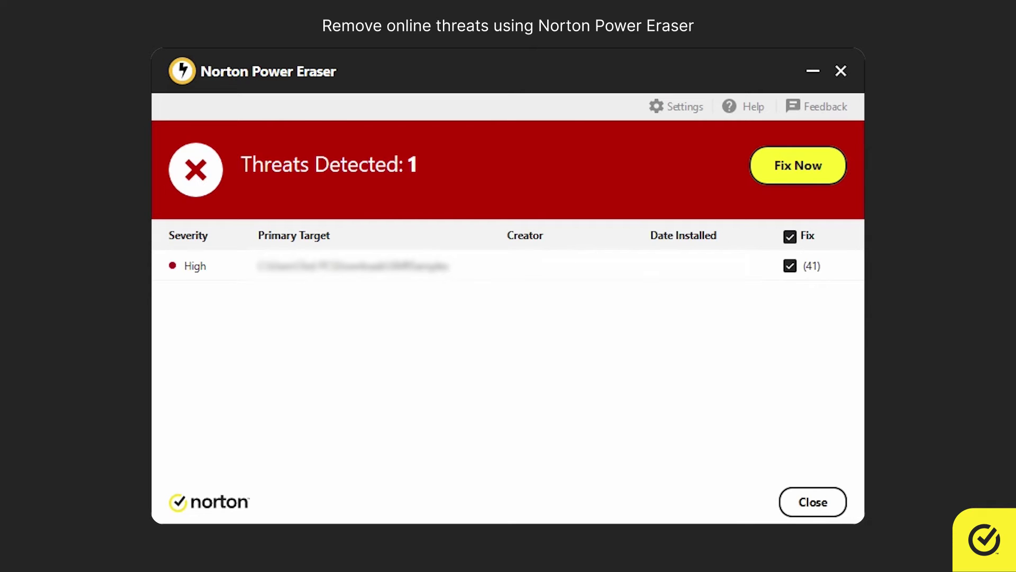
left_click(799, 165)
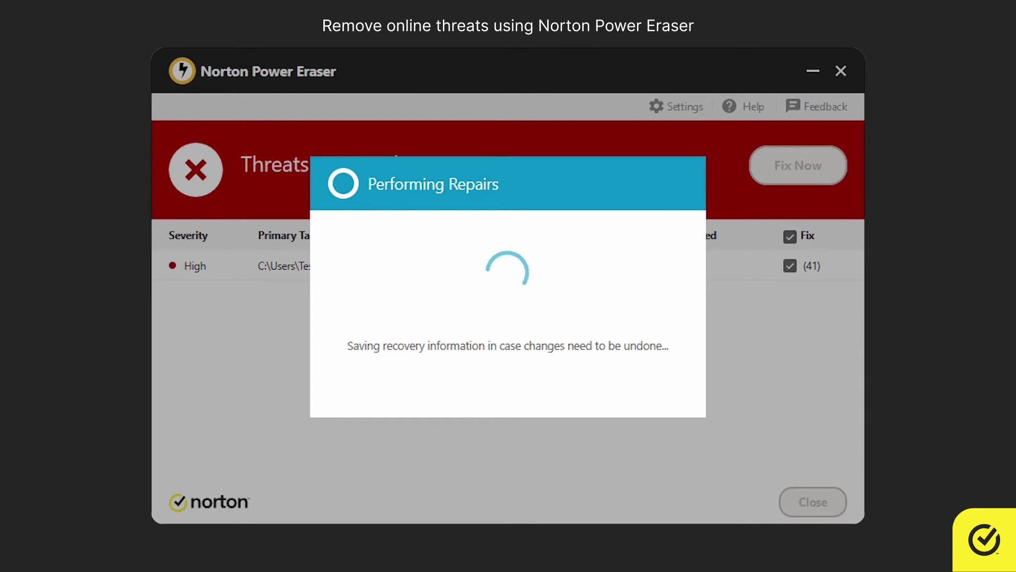
left_click(657, 394)
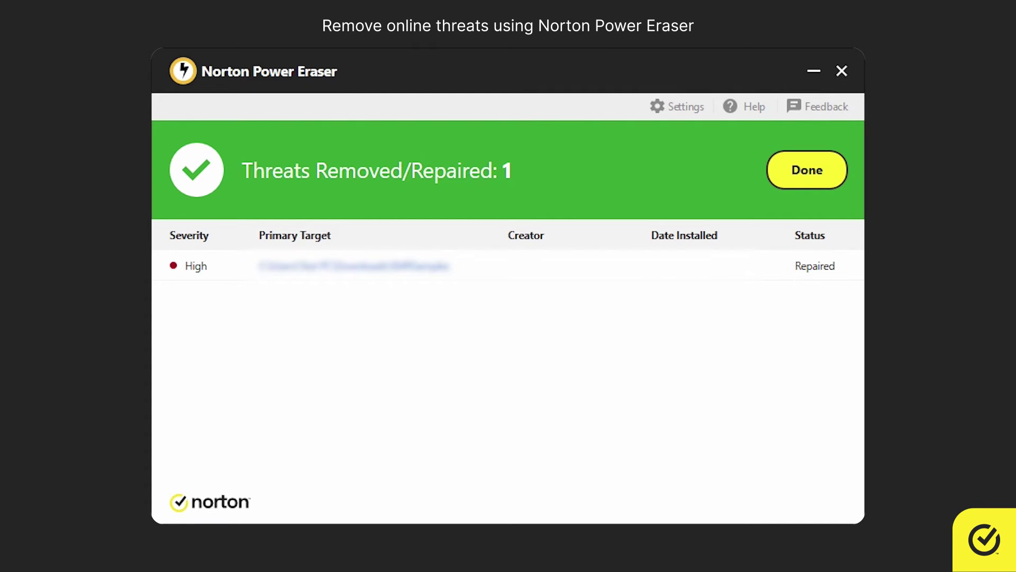
left_click(807, 170)
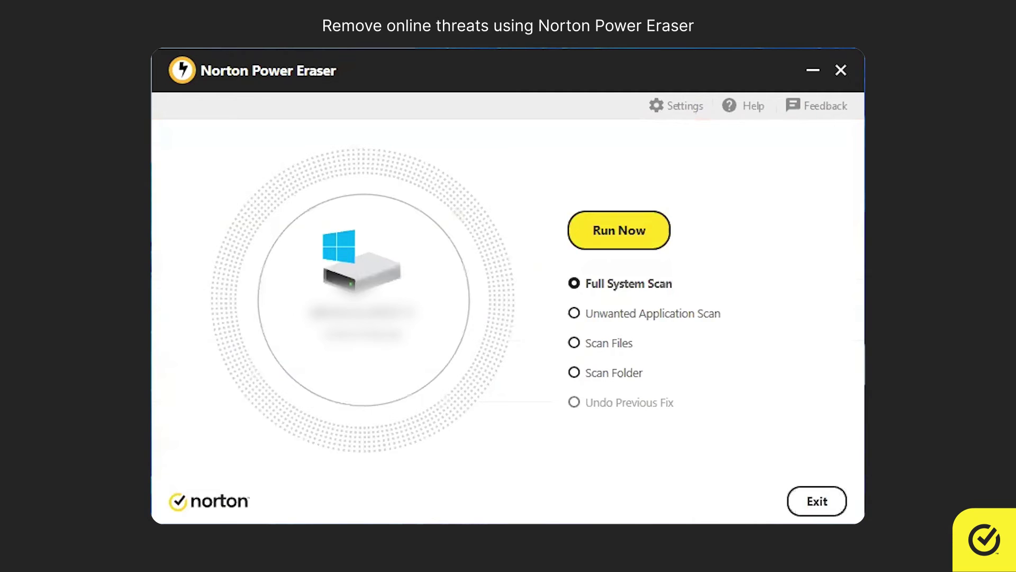
- Run a Full System Scan and fix the four checked high-severity threats among the 10 found
left_click(594, 286)
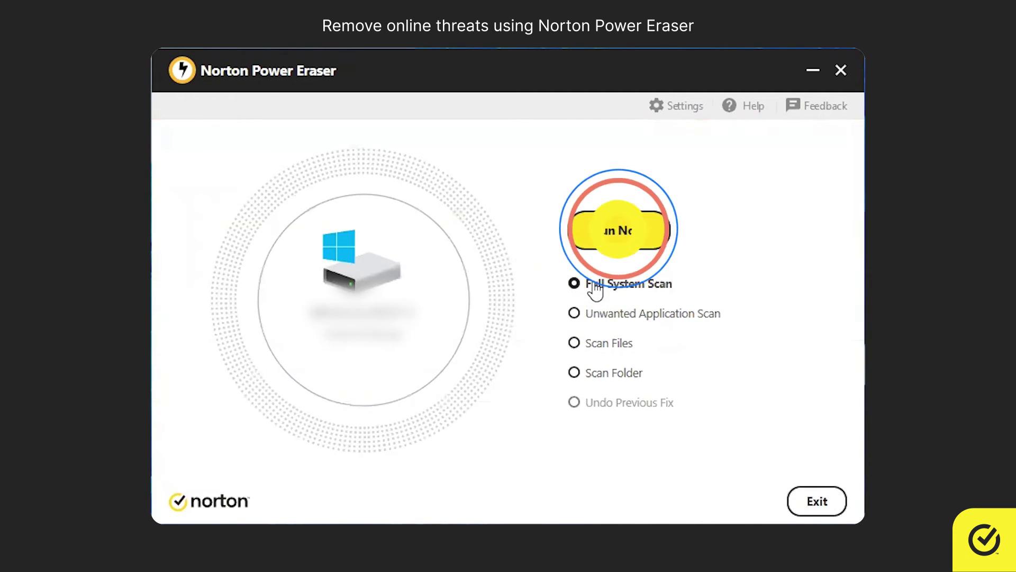
left_click(642, 232)
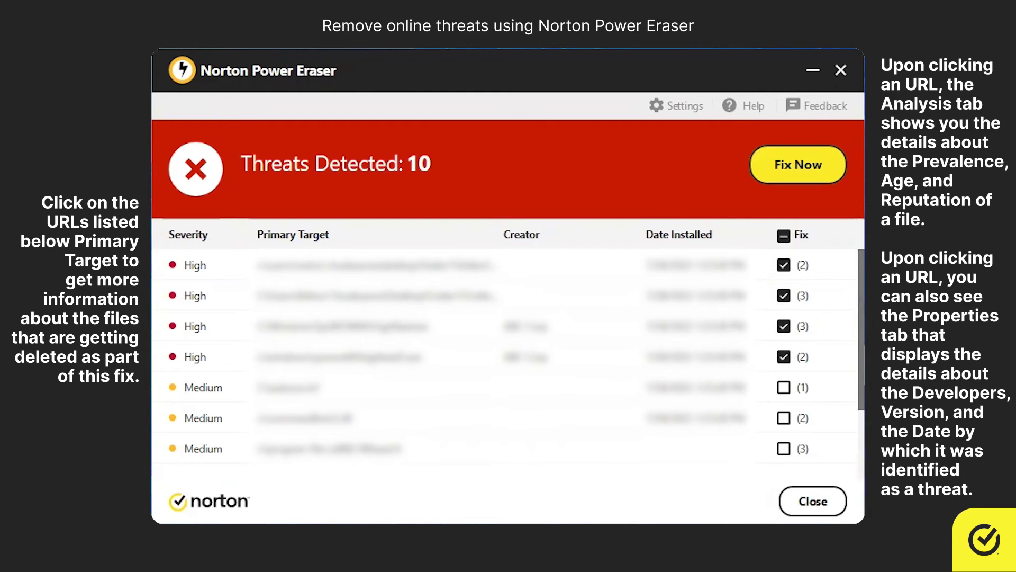
left_click(798, 164)
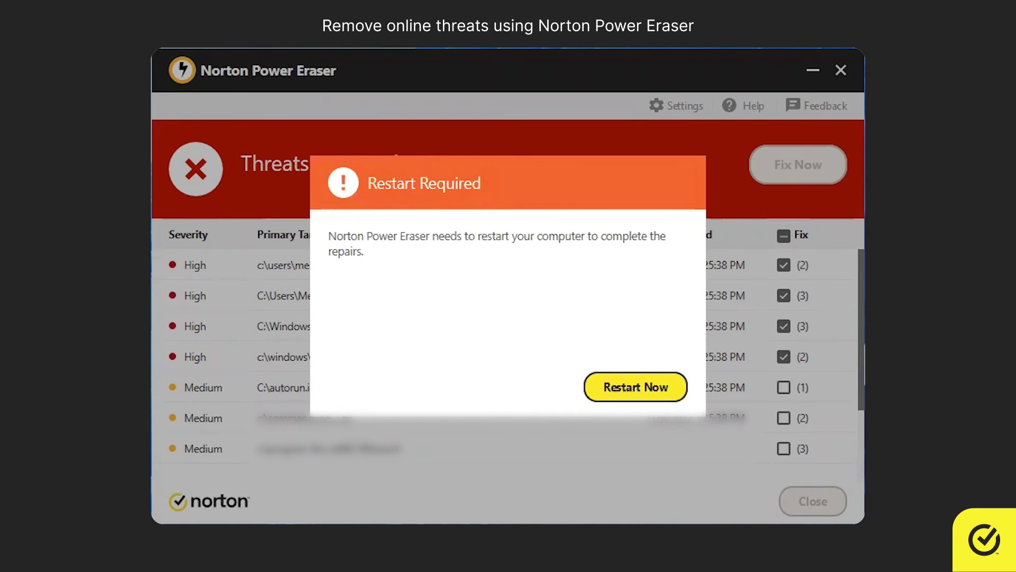
- Restart and approve the UAC prompt to finish removing the 4 threats, then close the results
left_click(637, 387)
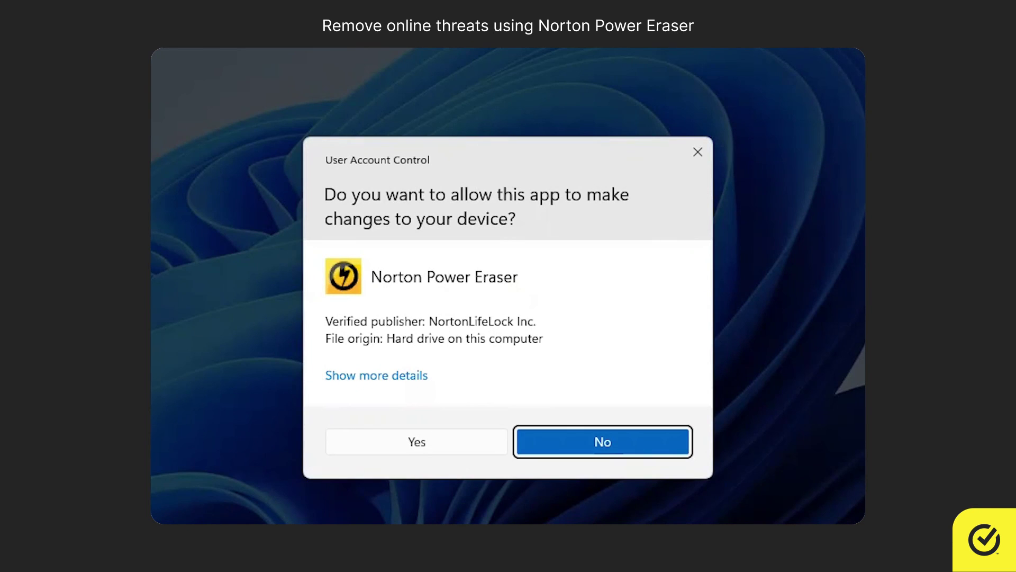
left_click(417, 441)
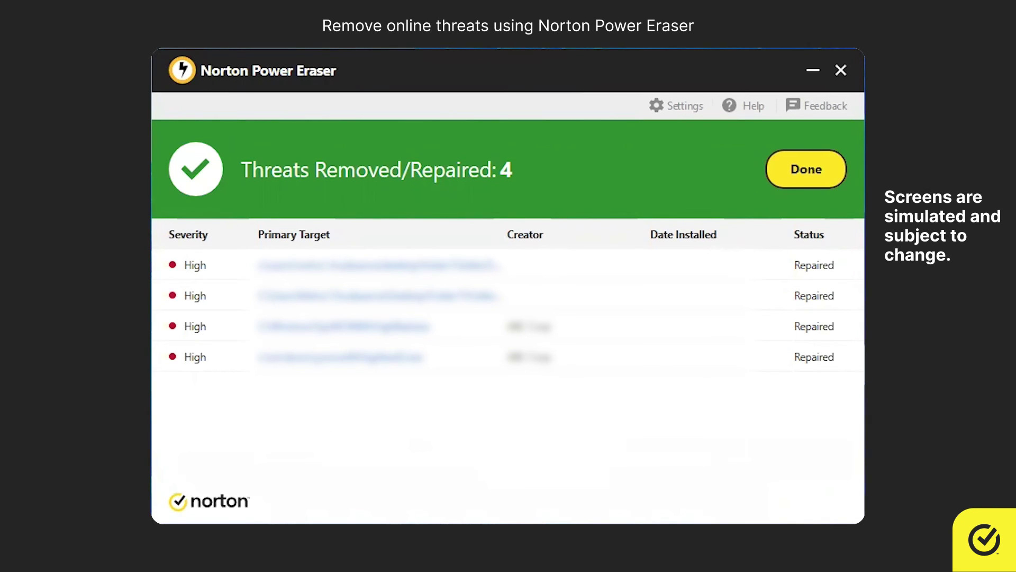
left_click(809, 169)
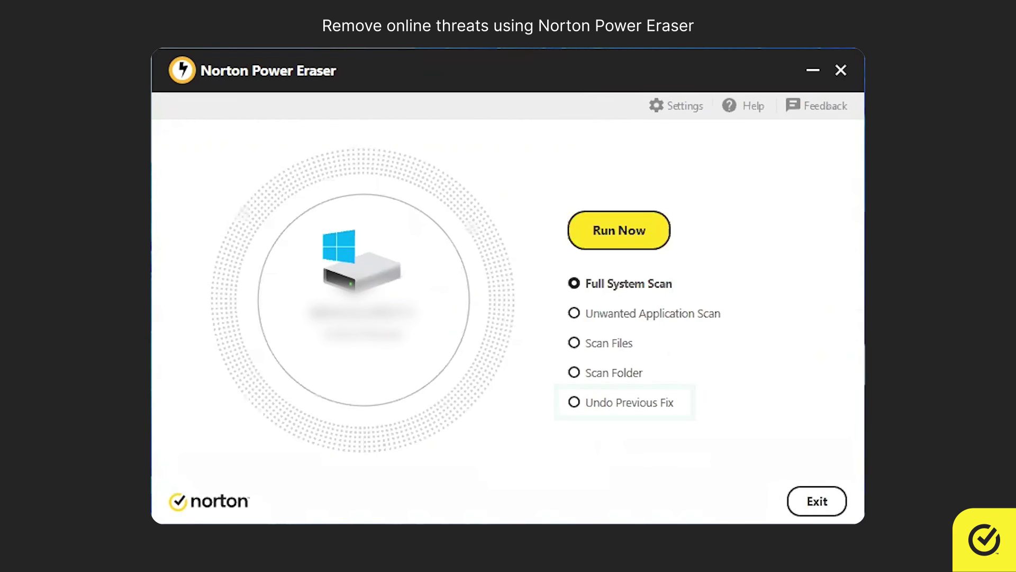
- Use Undo Previous Fix to reverse the July 28, 2022 session, restoring its four items
left_click(574, 402)
left_click(619, 231)
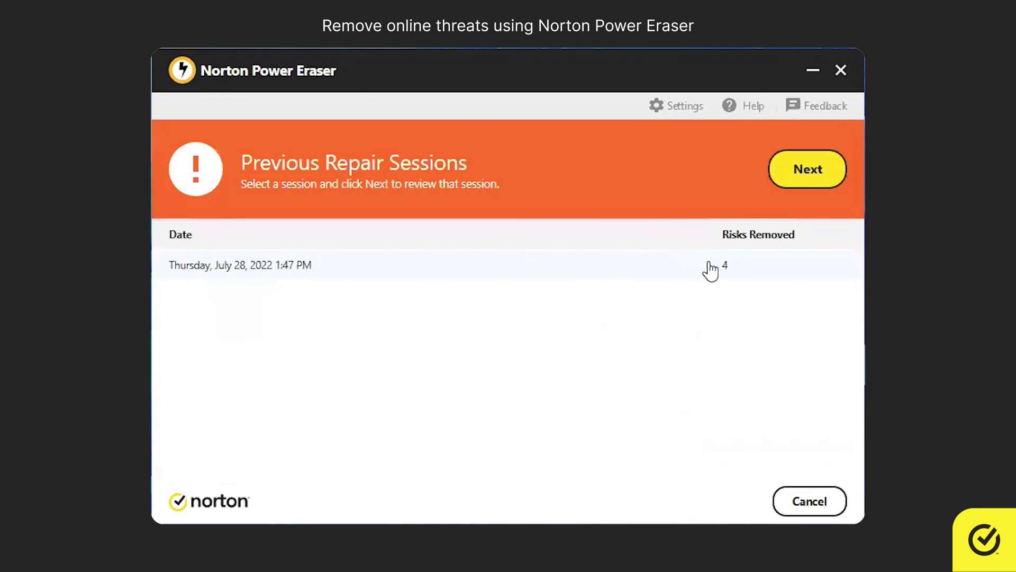
left_click(682, 266)
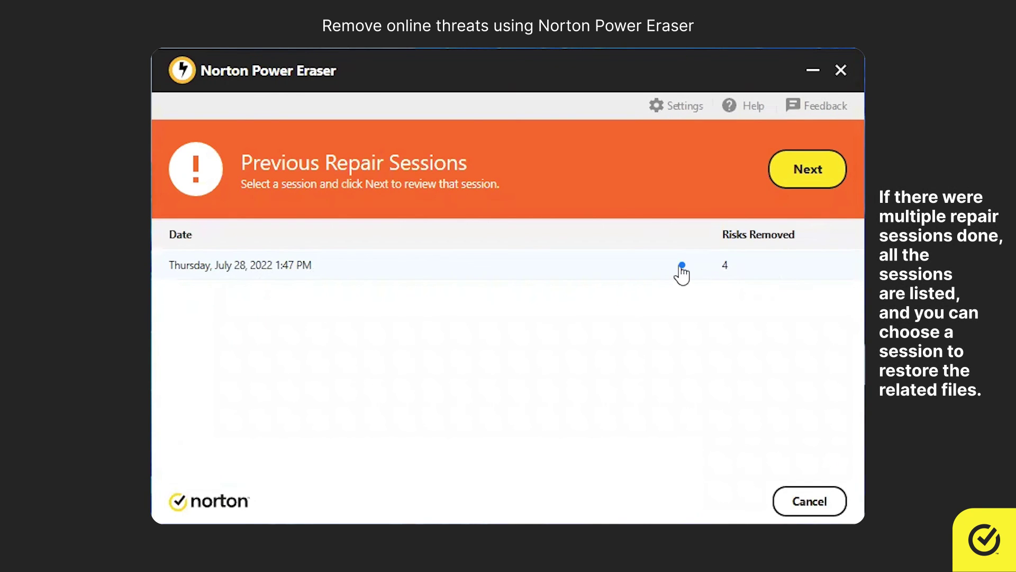
left_click(808, 169)
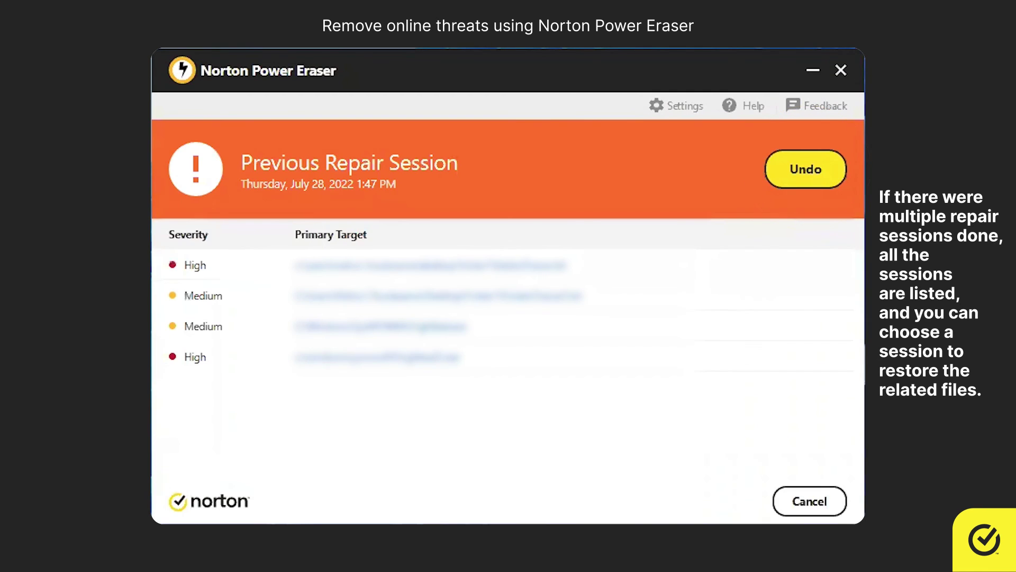
left_click(806, 171)
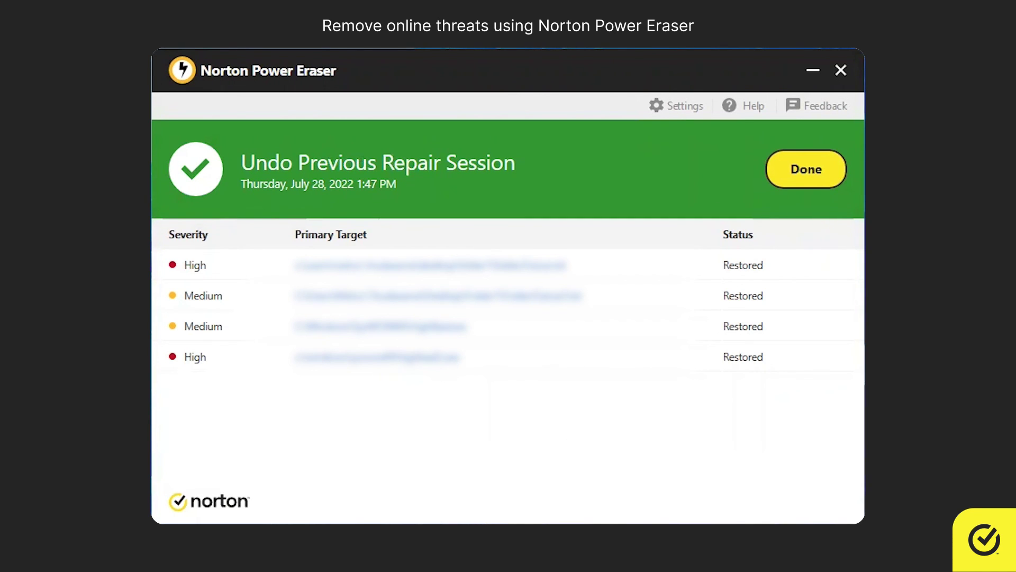
left_click(806, 169)
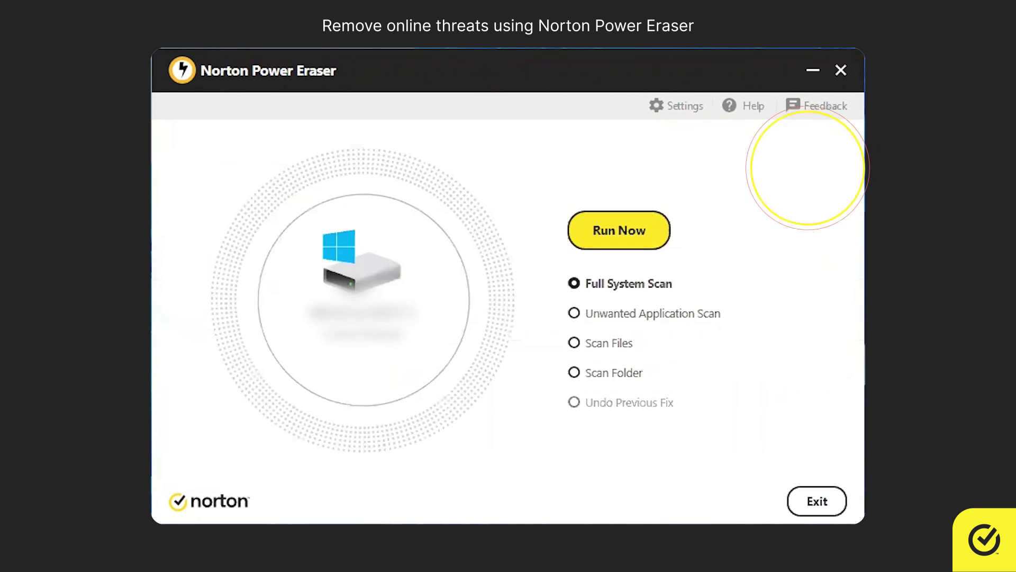